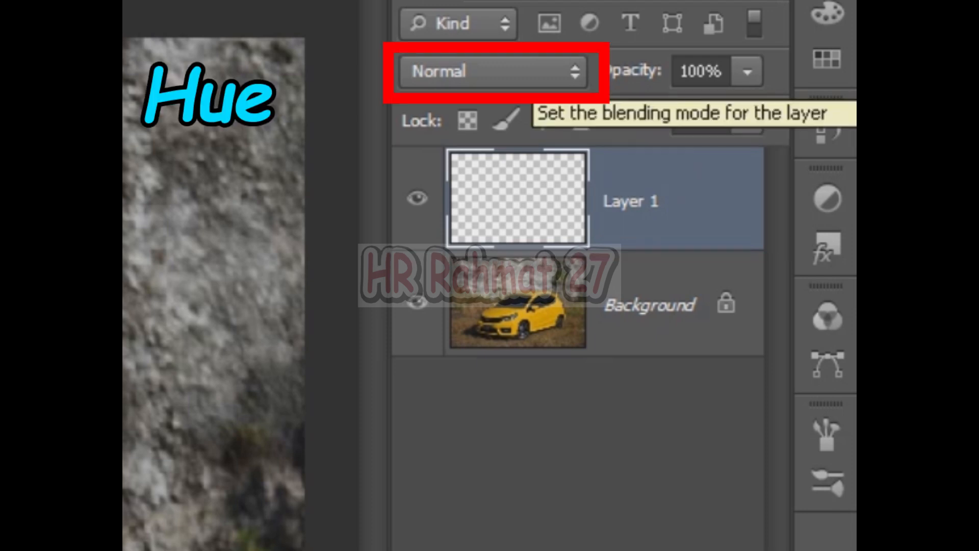
Set the blending mode of Layer 1 to Hue
left_click(525, 71)
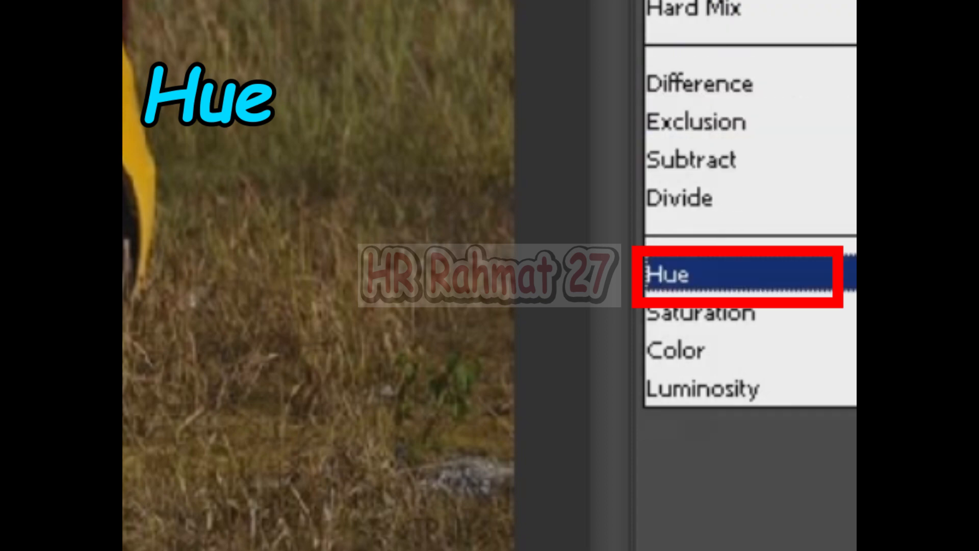
key("Return")
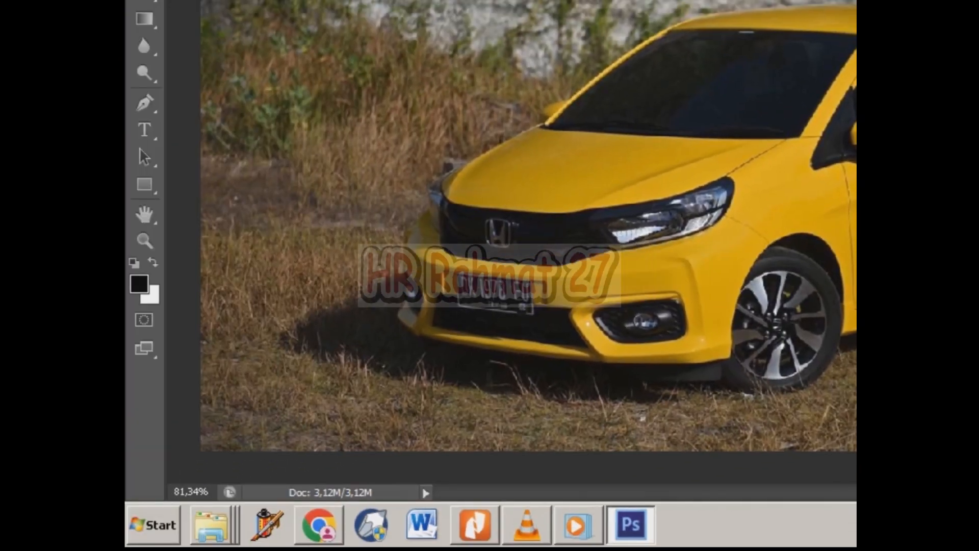
Set the foreground color to bright green, 00ff1e
scroll(612, 229, "down", 2)
scroll(612, 230, "up", 3)
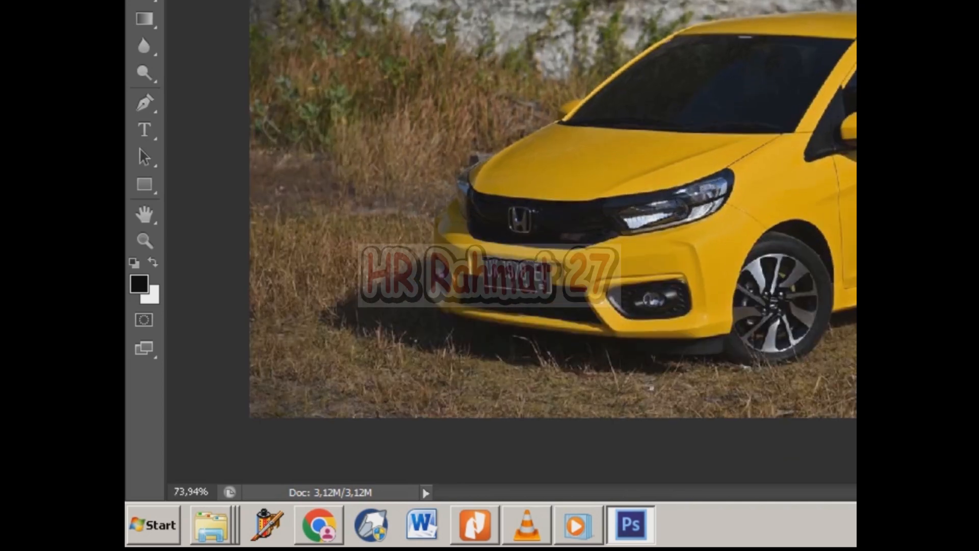
scroll(510, 229, "up", 2)
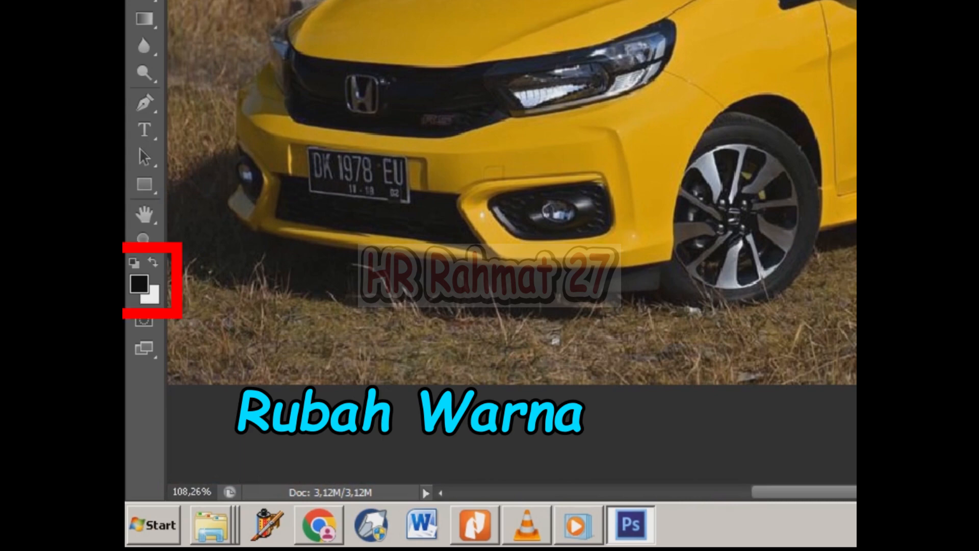
left_click(139, 284)
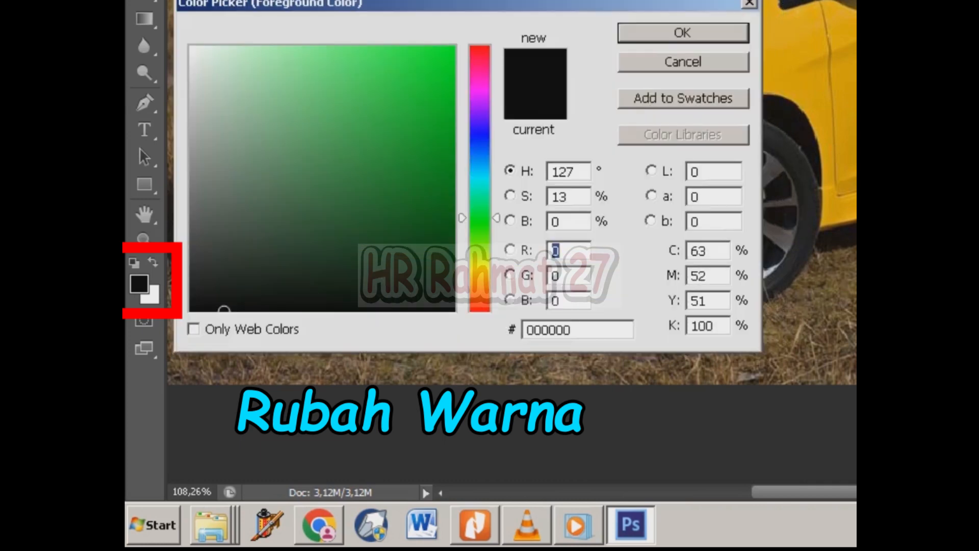
left_click_drag(430, 71, 455, 45)
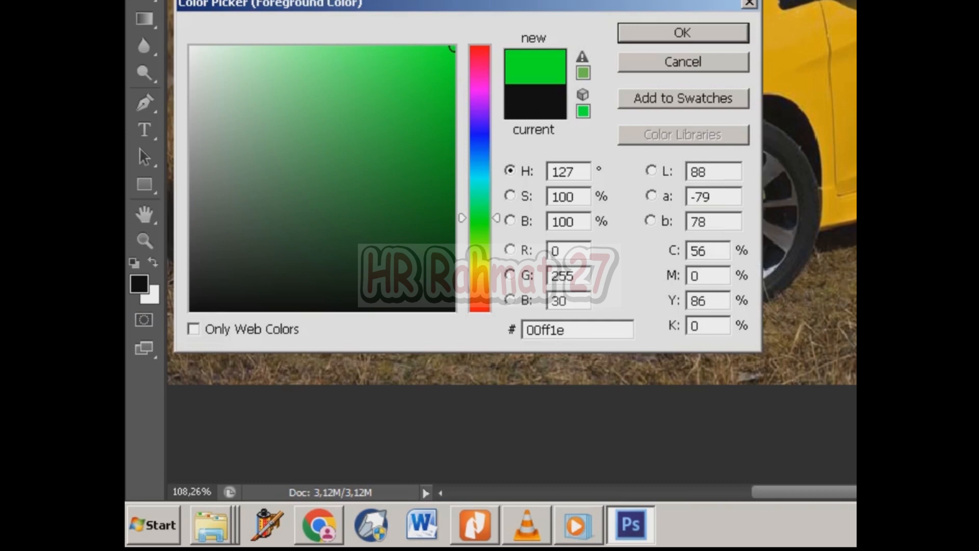
key("Return")
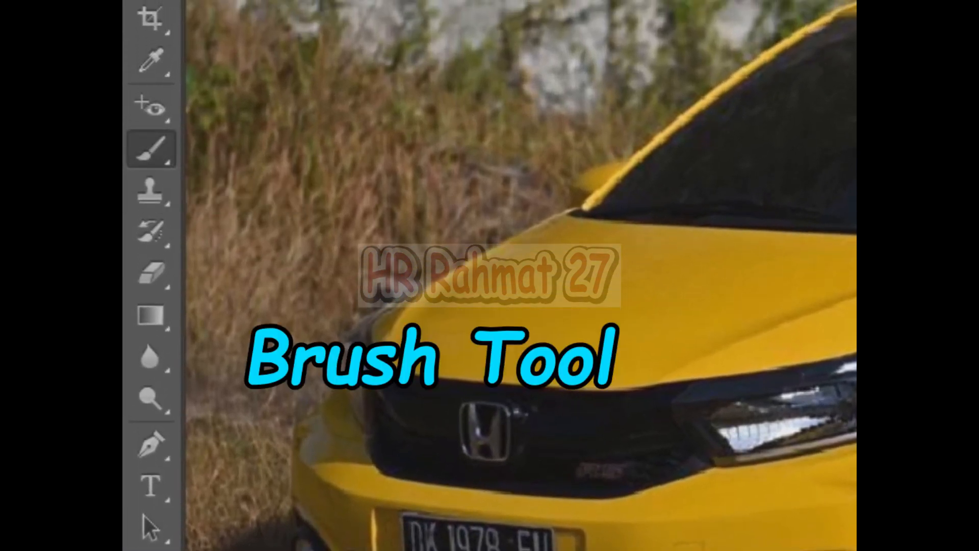
Paint the car's yellow bodywork green on Layer 1 with the Brush tool, including doors, mirror, hood, roof and bumpers
right_click(151, 149)
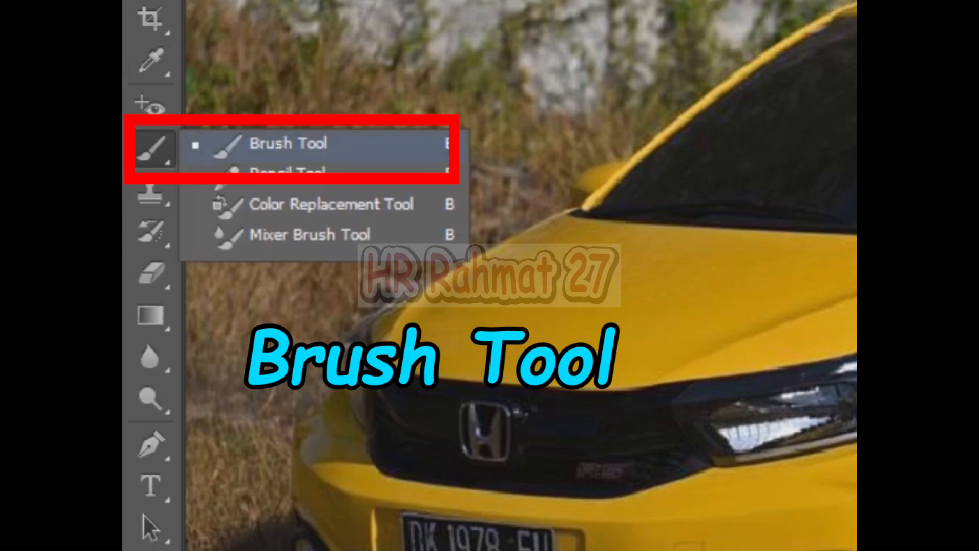
left_click(288, 144)
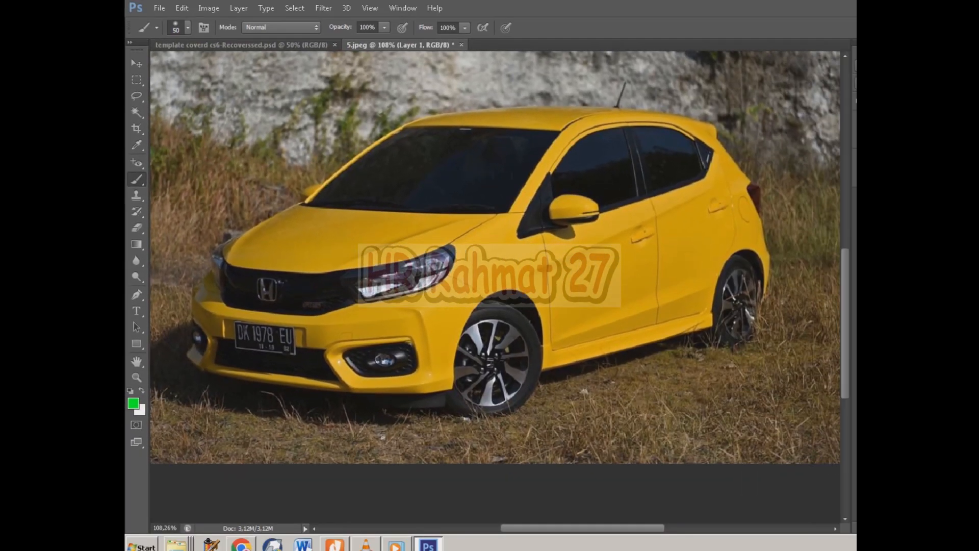
left_click_drag(581, 238, 592, 237)
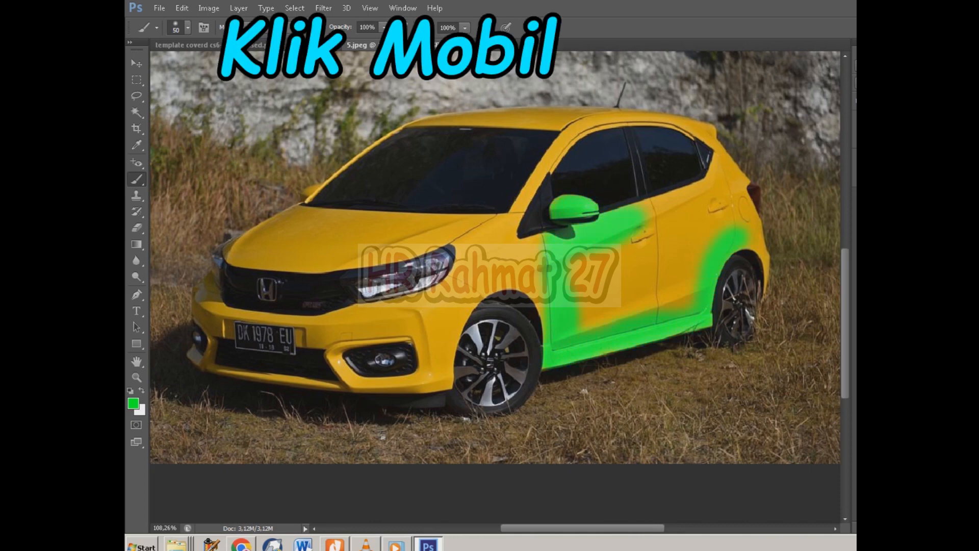
left_click_drag(734, 239, 763, 263)
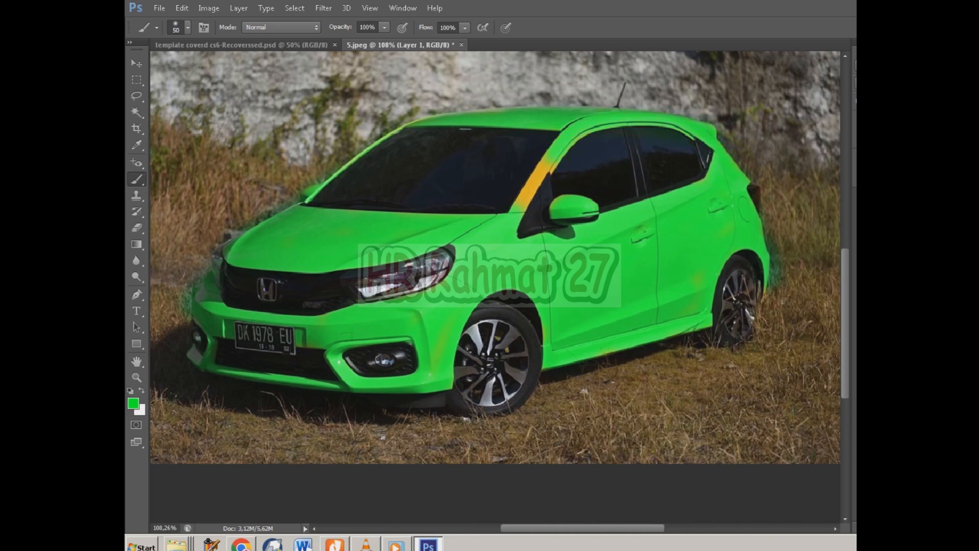
Erase the green paint that spilled past the car's rear bumper on Layer 1 with the Eraser tool
scroll(469, 270, "down", 2)
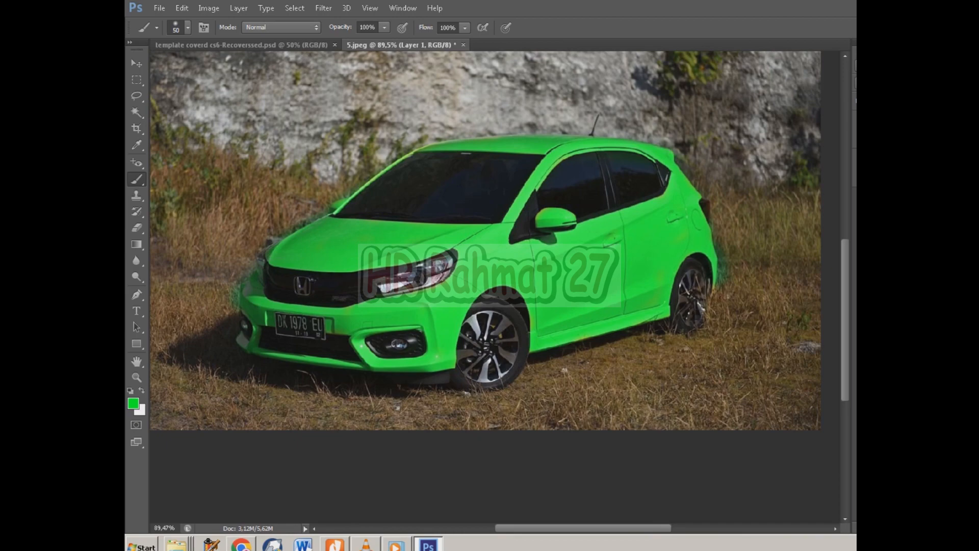
scroll(503, 347, "down", 3)
scroll(502, 347, "up", 3)
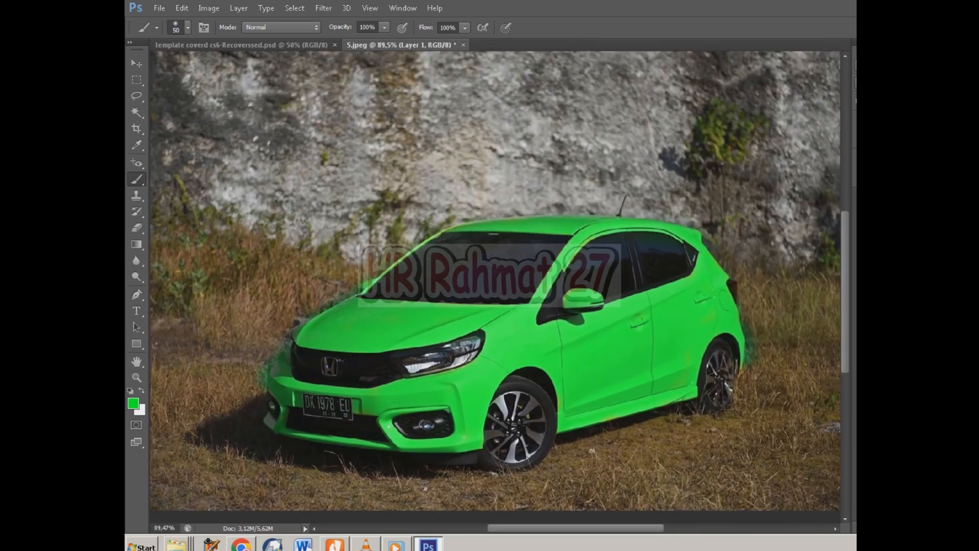
left_click(137, 228)
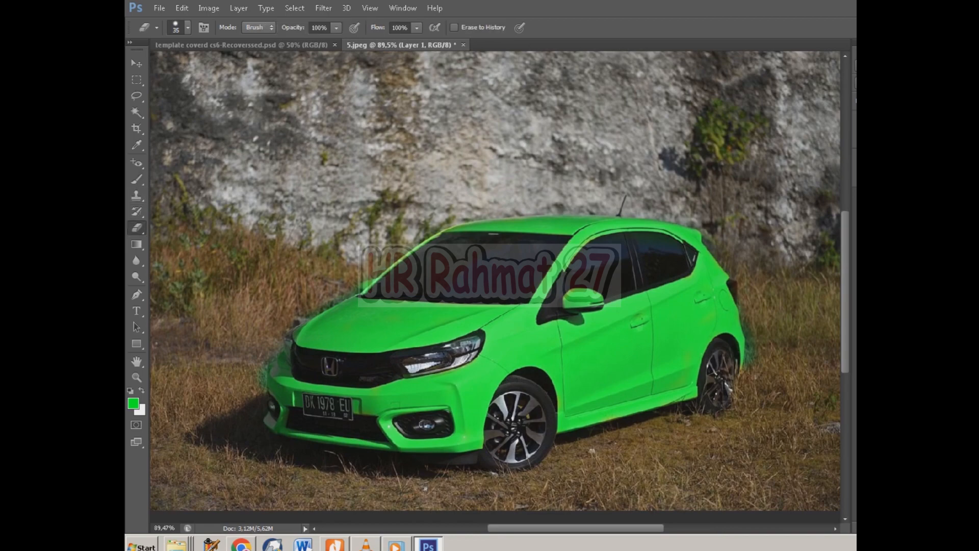
scroll(500, 286, "up", 3)
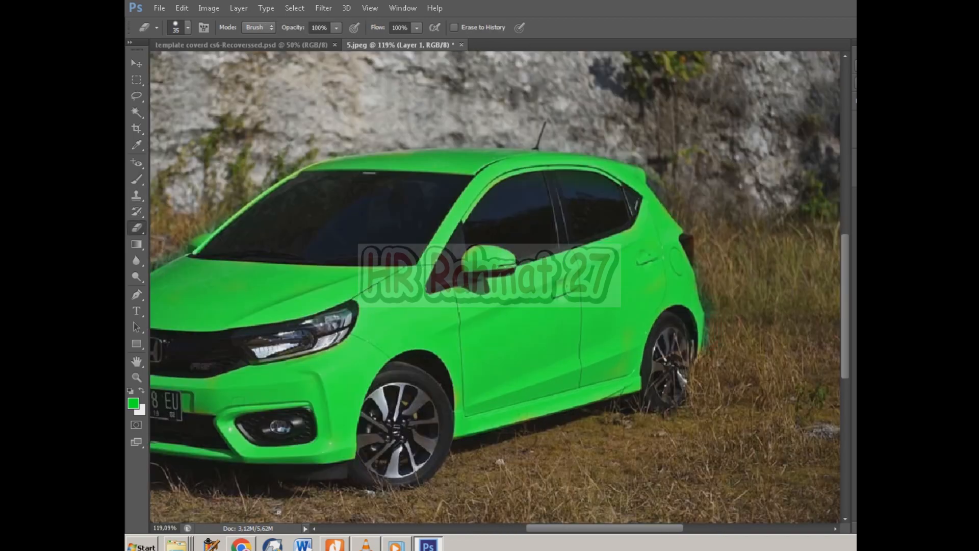
scroll(494, 285, "down", 3)
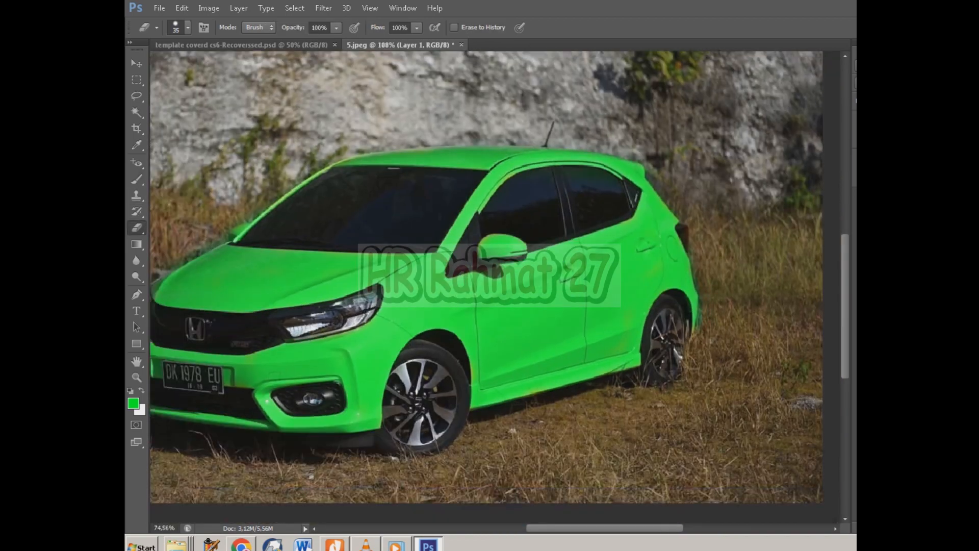
key("v")
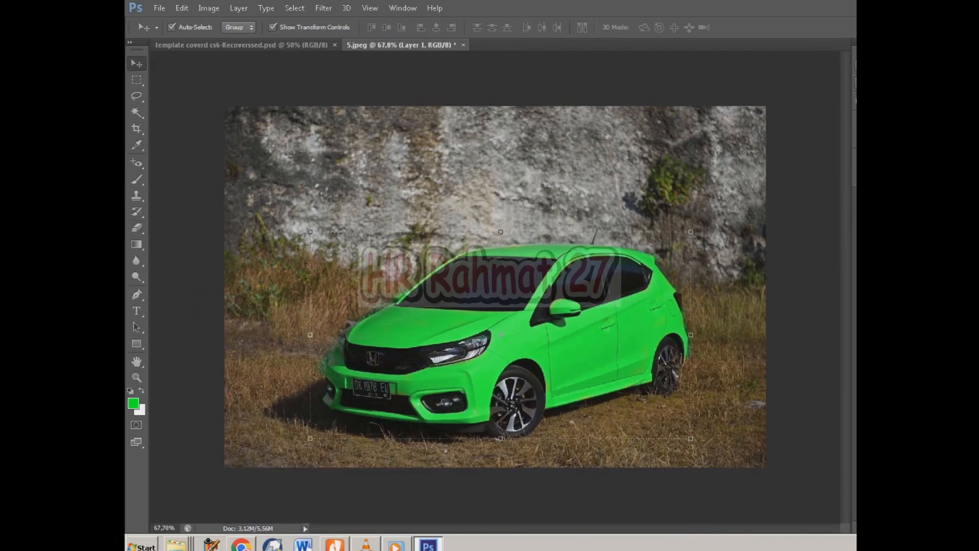
Apply a Hue/Saturation adjustment to Layer 1 with Hue at +180 to turn the car pink
scroll(494, 285, "up", 2)
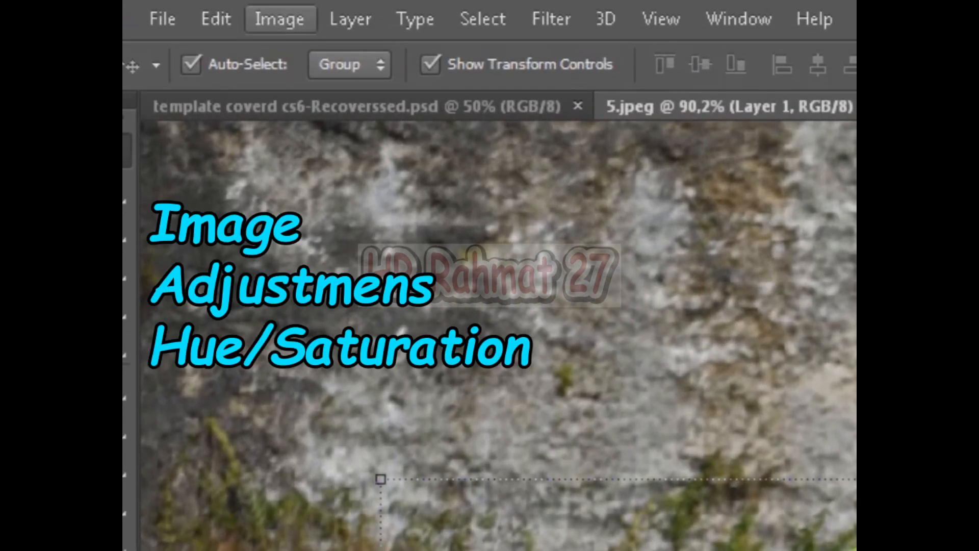
left_click(280, 19)
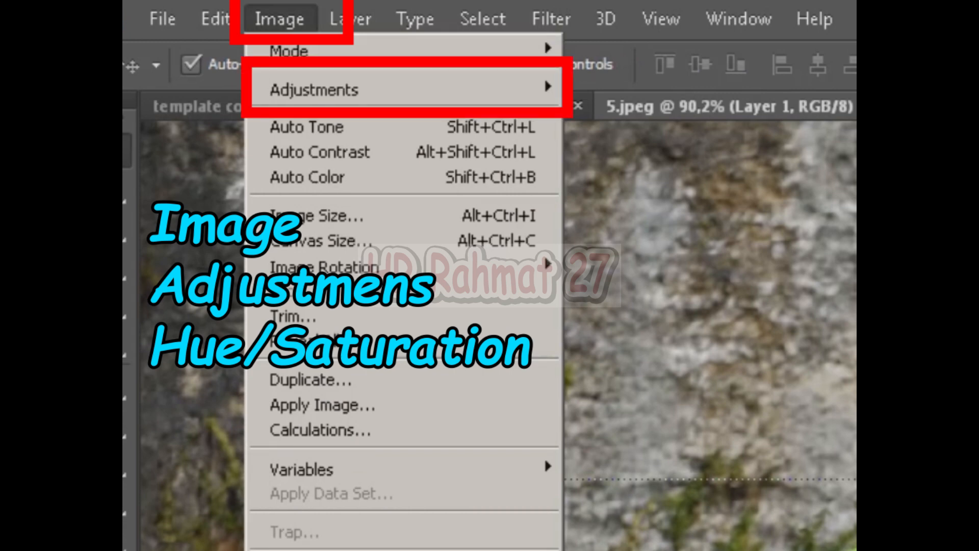
mouse_move(314, 90)
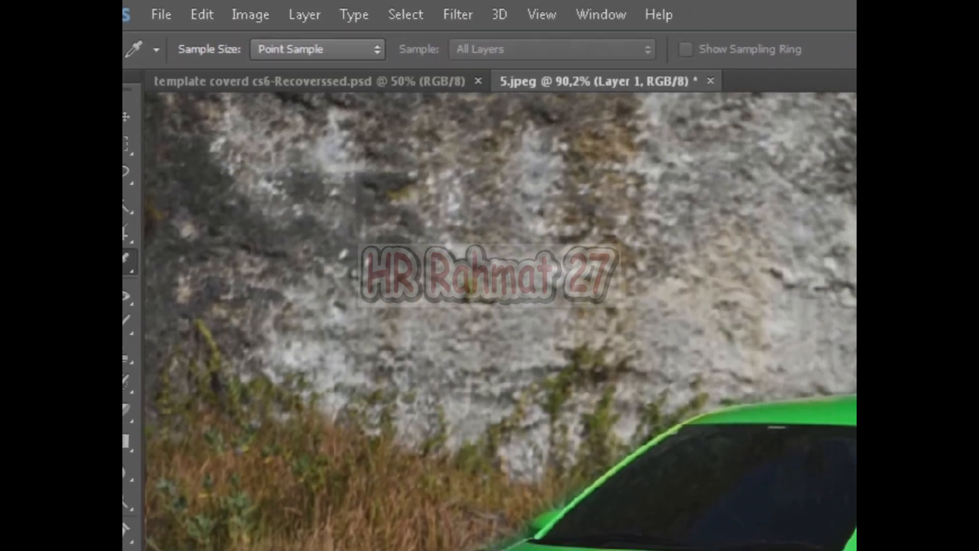
left_click_drag(815, 179, 957, 248)
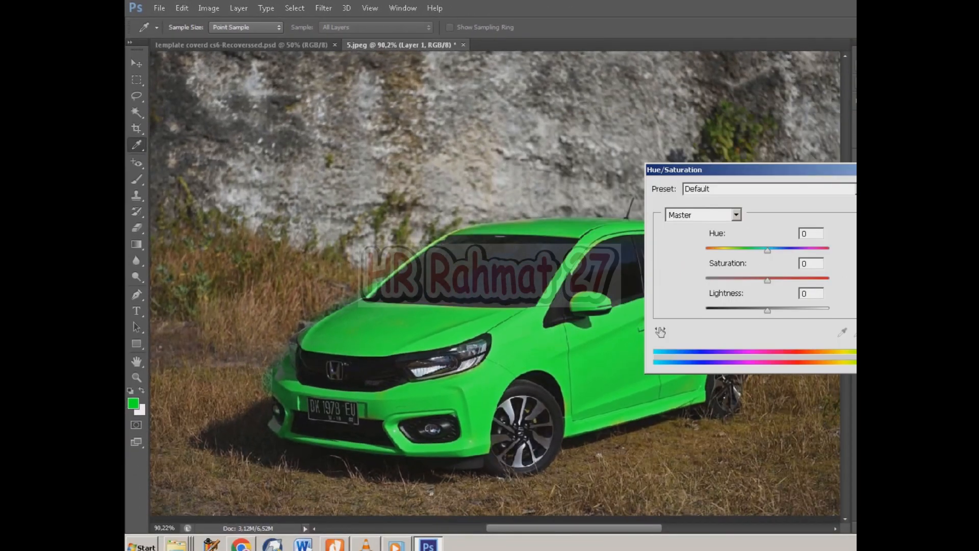
left_click_drag(767, 250, 829, 250)
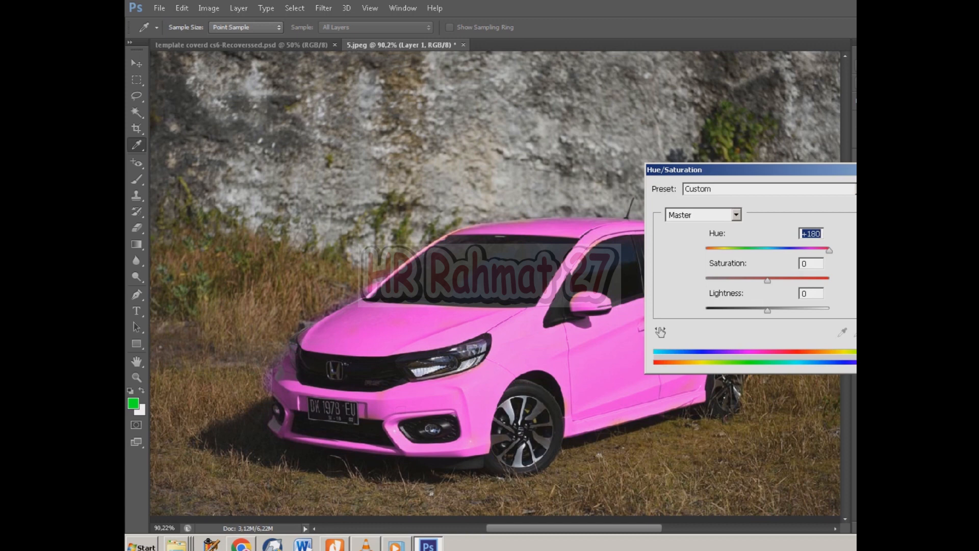
mouse_move(829, 250)
left_mouse_down()
mouse_move(705, 250)
mouse_move(829, 250)
left_mouse_up()
key("Return")
key("v")
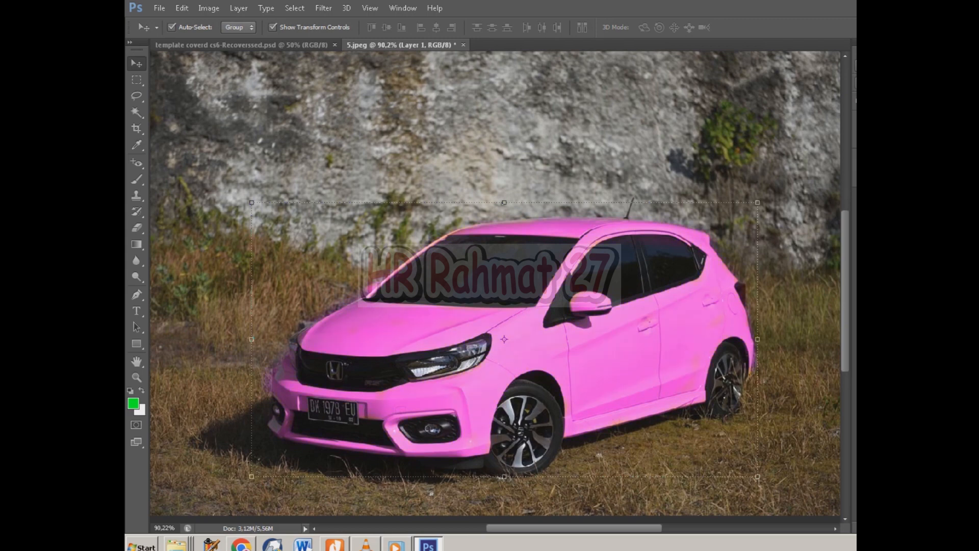
Apply another Hue/Saturation adjustment to Layer 1 with Hue at +143 to turn the car lime green
key("ctrl+u")
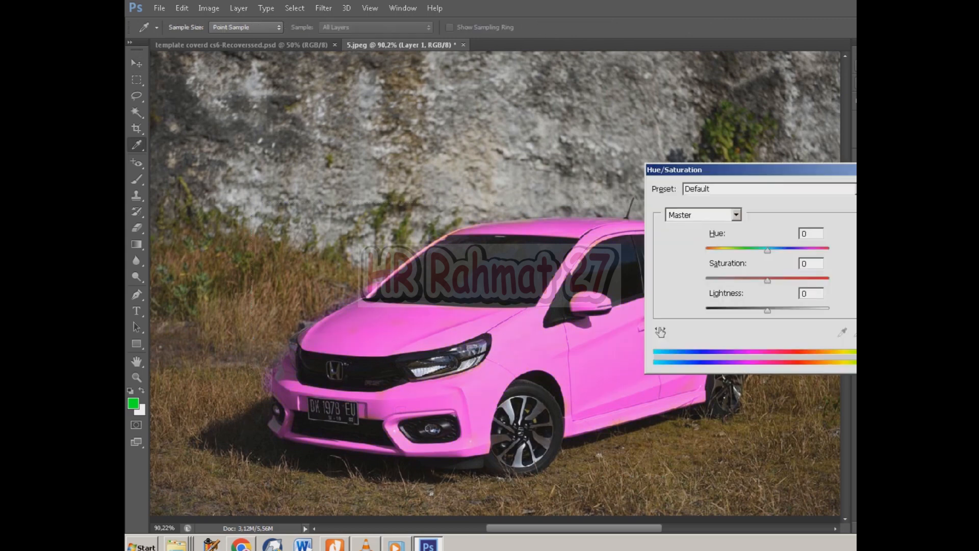
left_click_drag(768, 250, 820, 251)
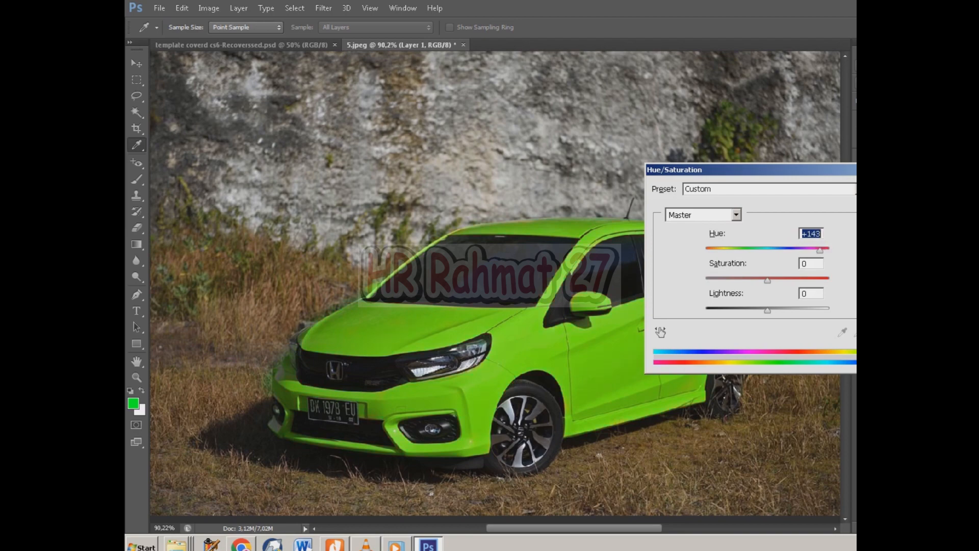
key("Return")
key("v")
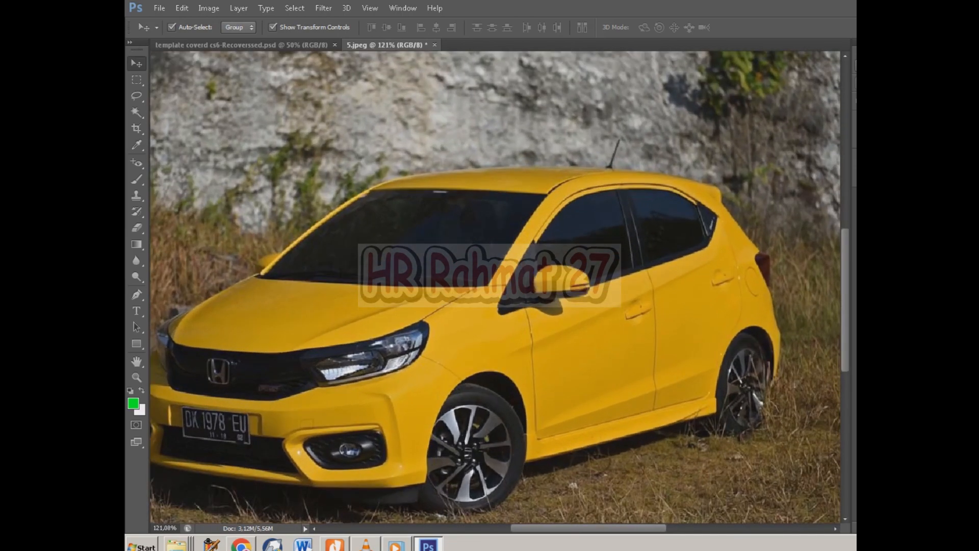
scroll(495, 287, "down", 2)
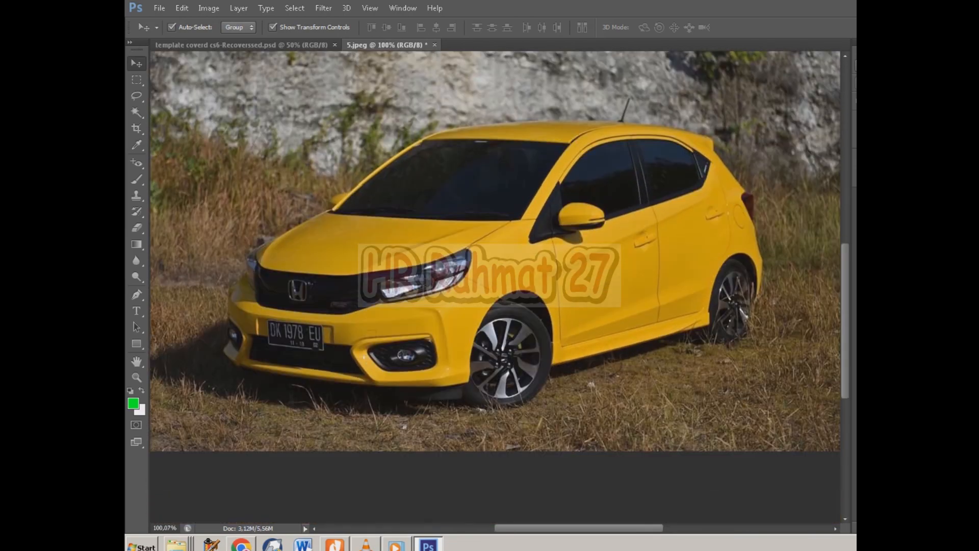